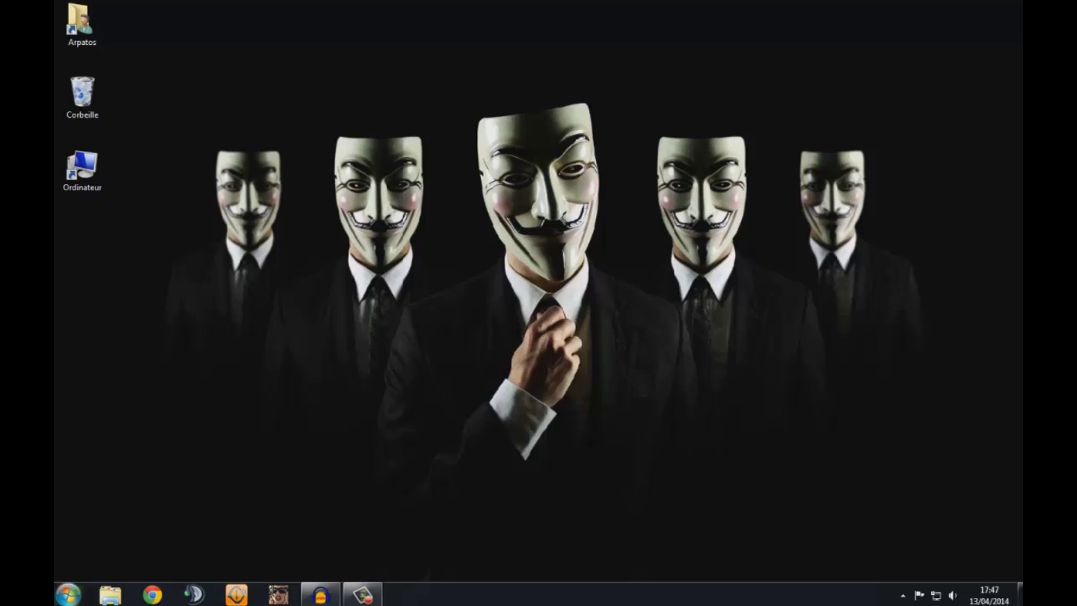
# - Run ipconfig /all in Command Prompt to show IPv4 192.168.0.15 and gateway 192.168.0.1
pyautogui.click(68, 594)
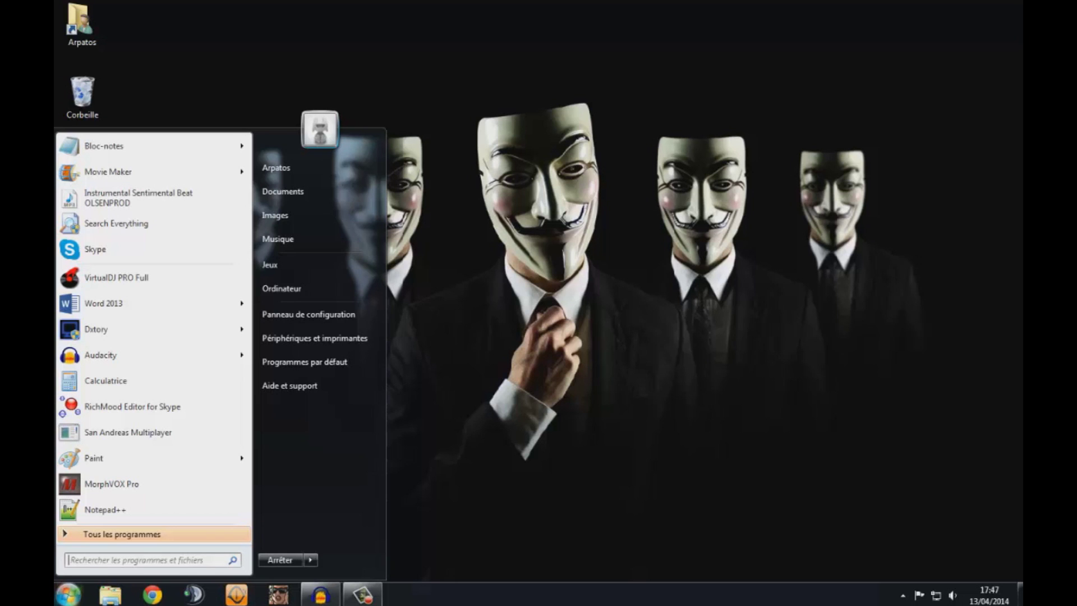
pyautogui.write('cmd')
pyautogui.press('Return')
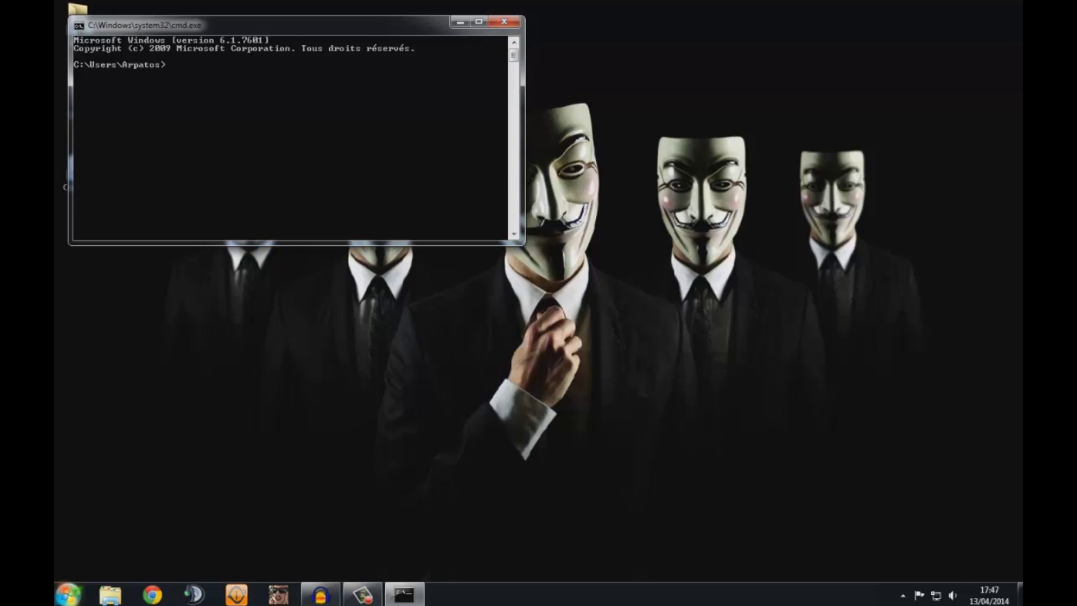
pyautogui.write('ipconfig /all')
pyautogui.press('Return')
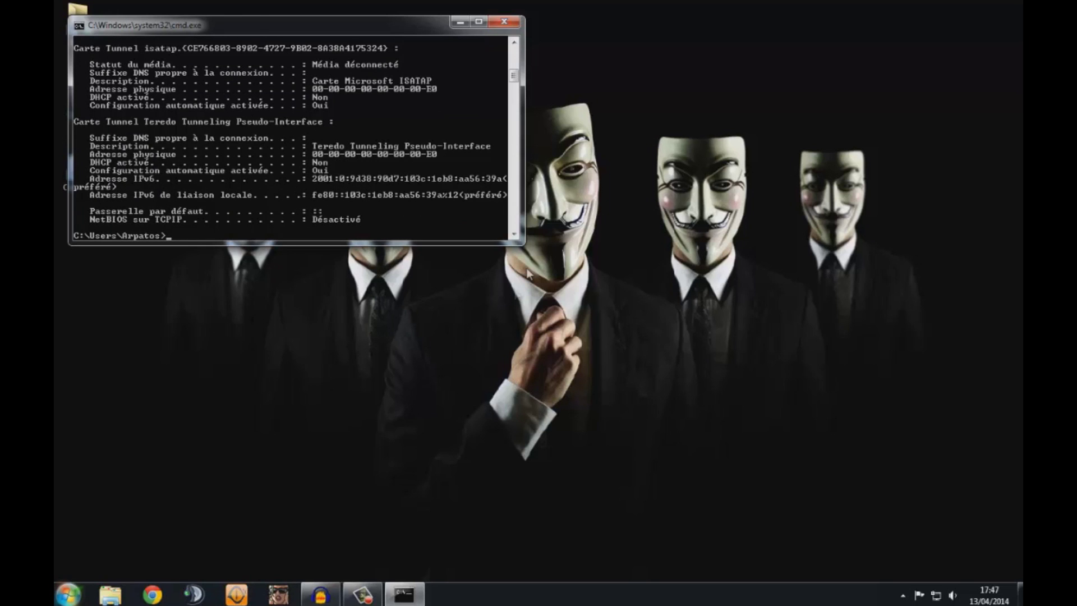
pyautogui.moveTo(513, 76)
pyautogui.mouseDown()
pyautogui.moveTo(514, 43)
pyautogui.moveTo(514, 65)
pyautogui.mouseUp()
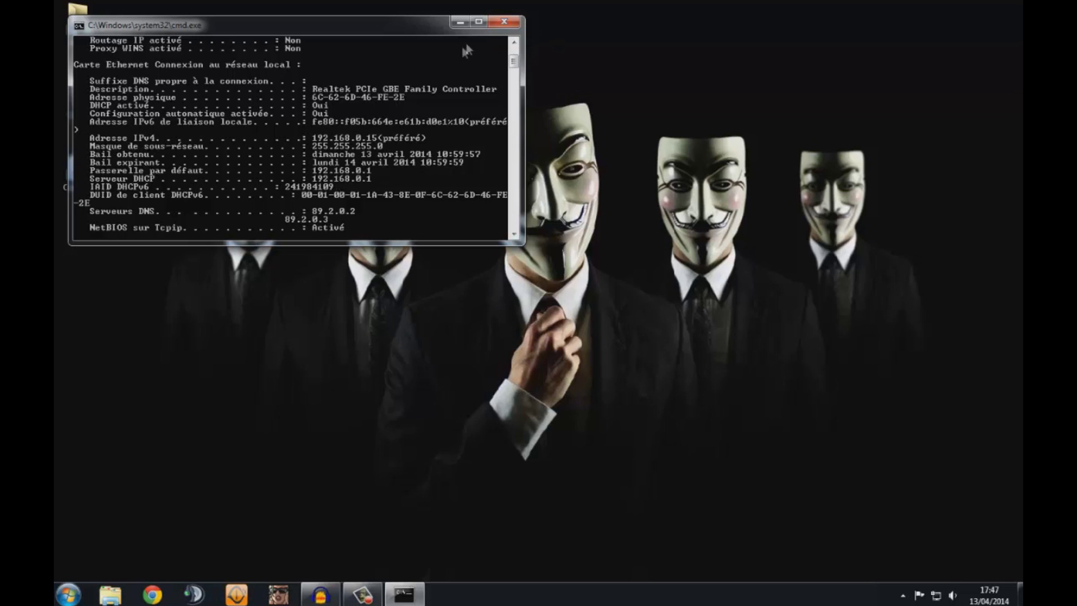
# - Close the console and load the modem page at 192.168.0.1 in Chrome
pyautogui.click(505, 21)
pyautogui.click(152, 595)
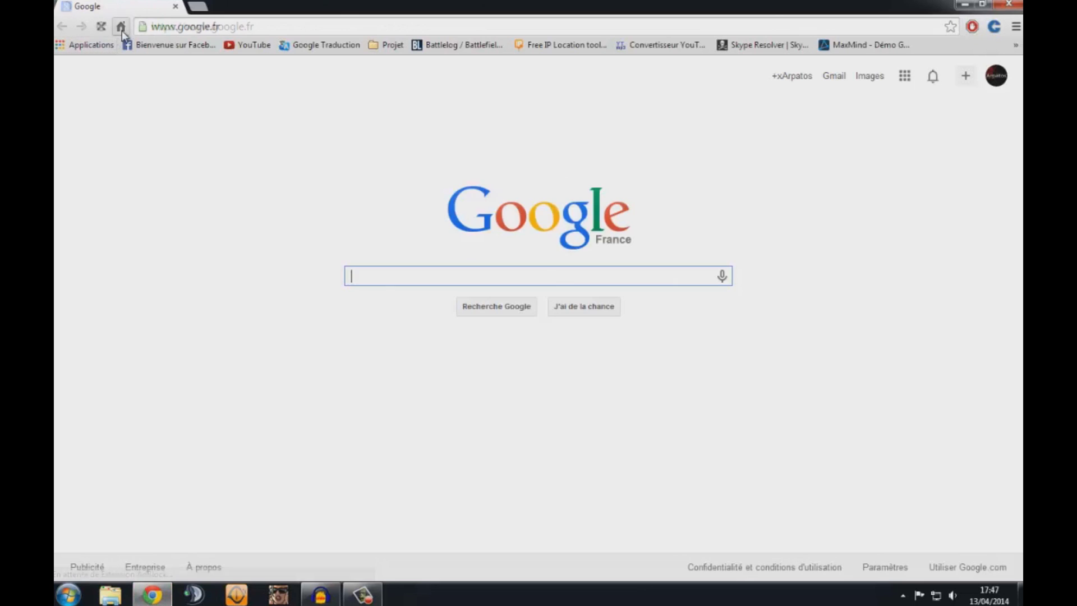
pyautogui.click(218, 28)
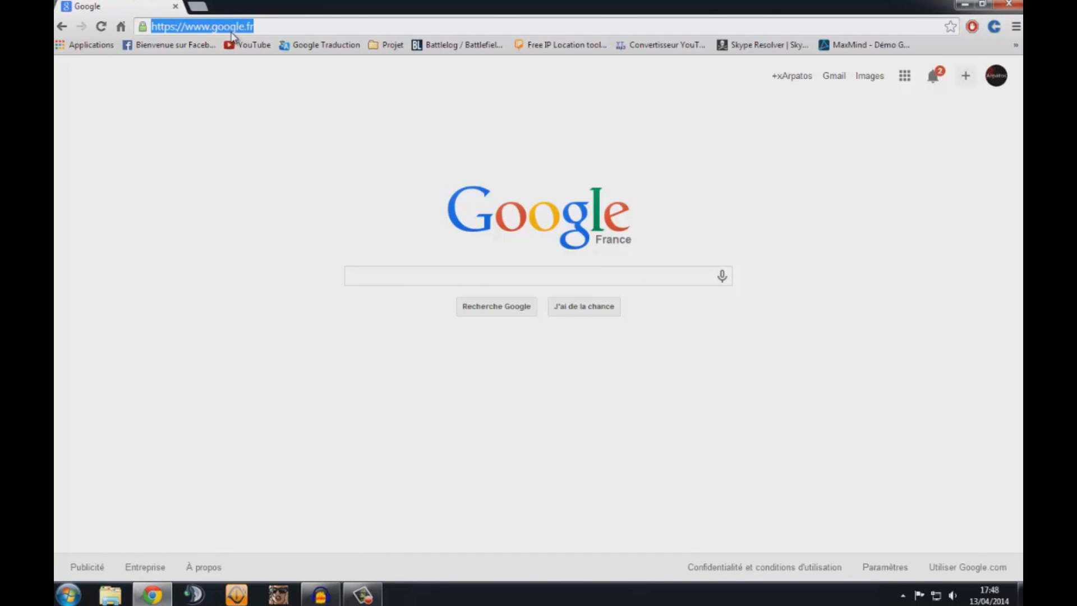
pyautogui.write('19')
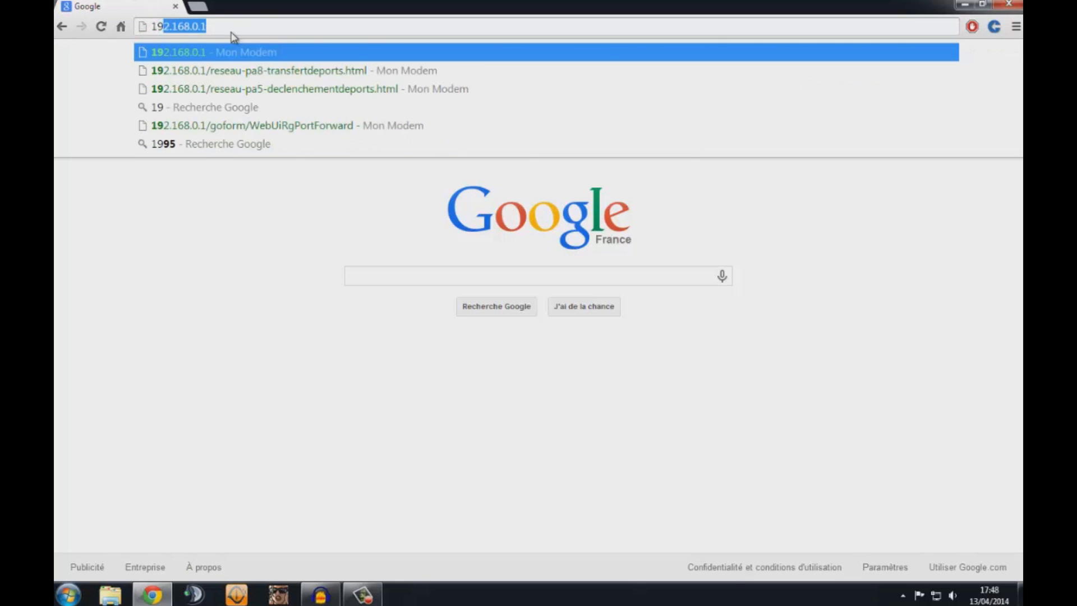
pyautogui.write('2.168.0.')
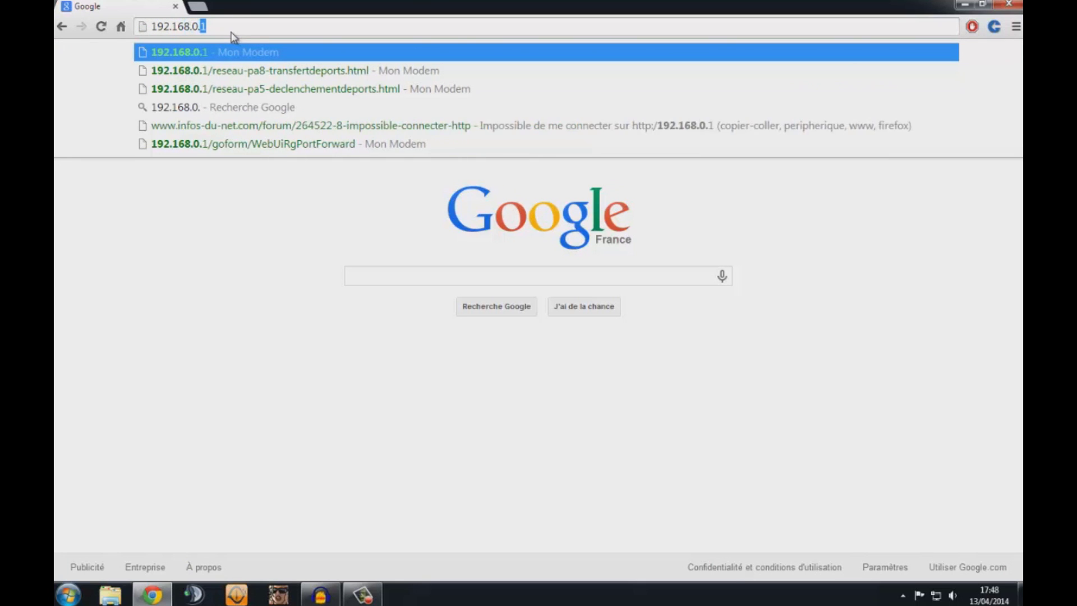
pyautogui.write('1')
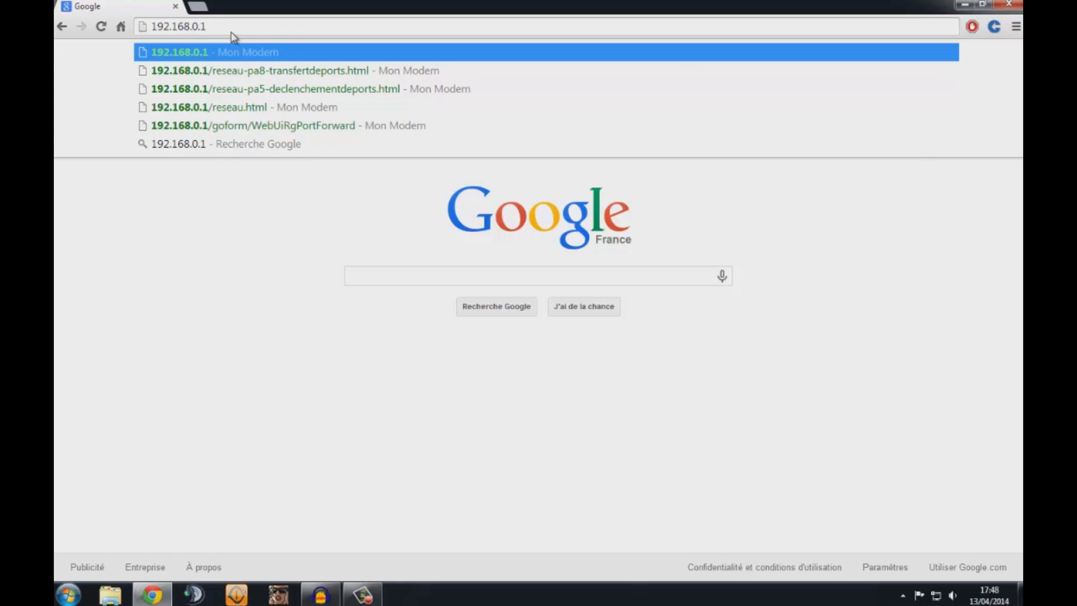
pyautogui.press('Return')
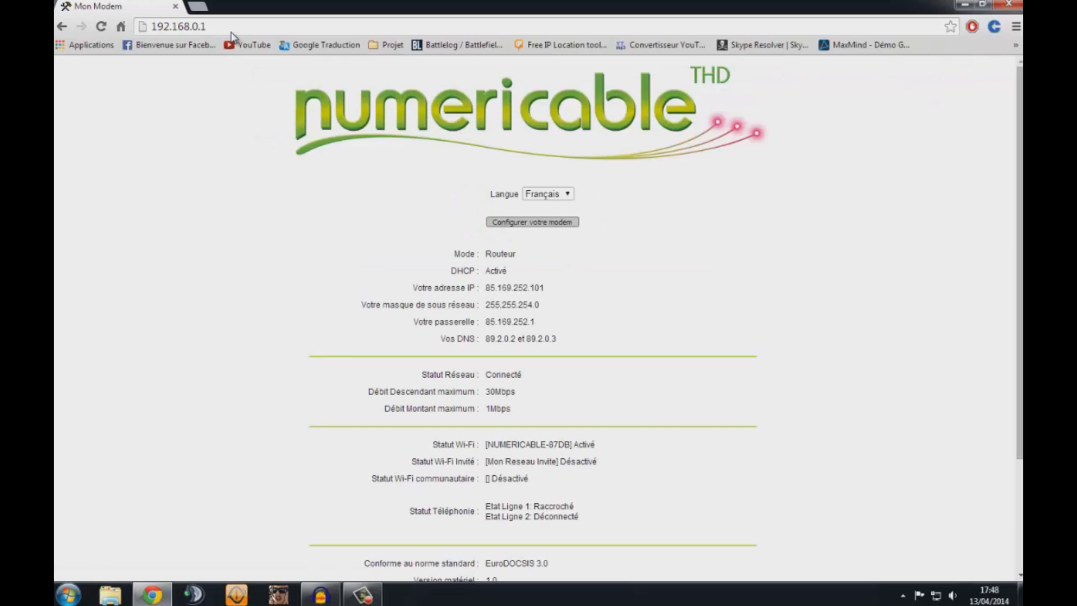
# - Go to Configurer votre modem and sign in with the administrator username and password
pyautogui.click(533, 223)
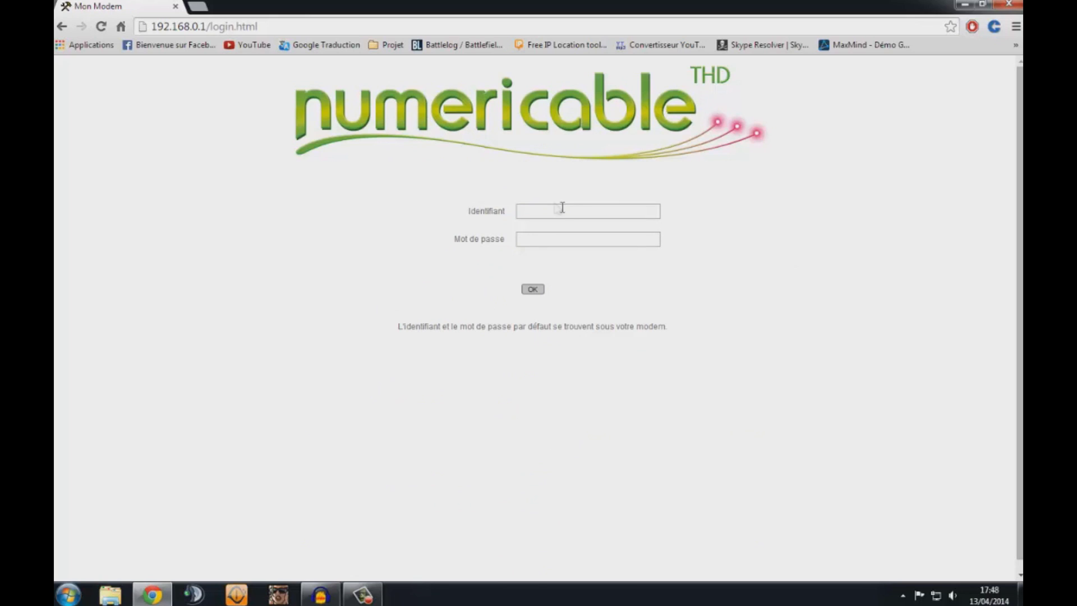
pyautogui.click(551, 216)
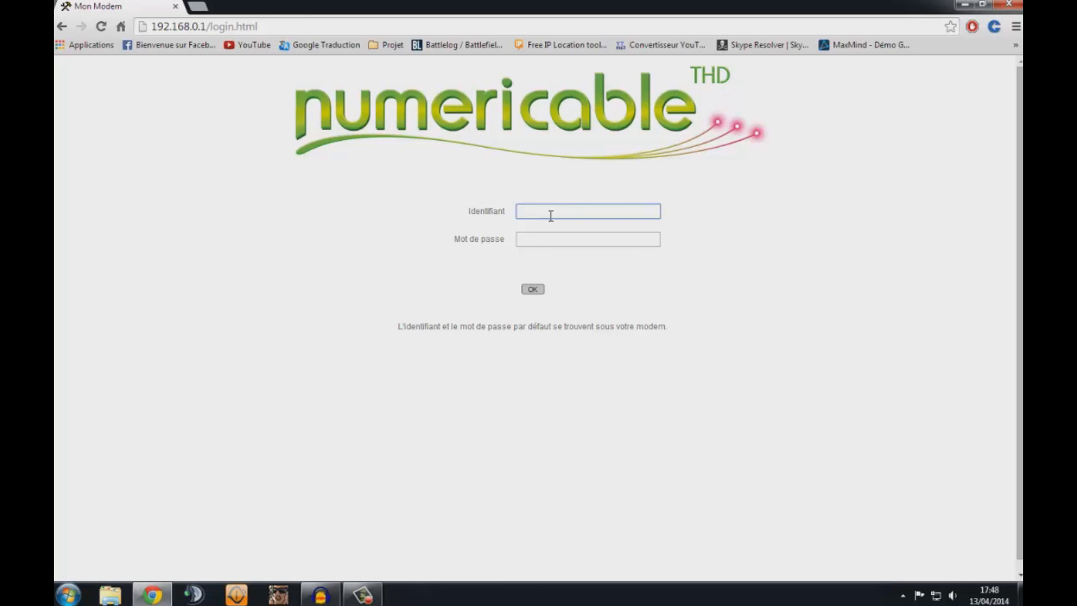
pyautogui.write('admin')
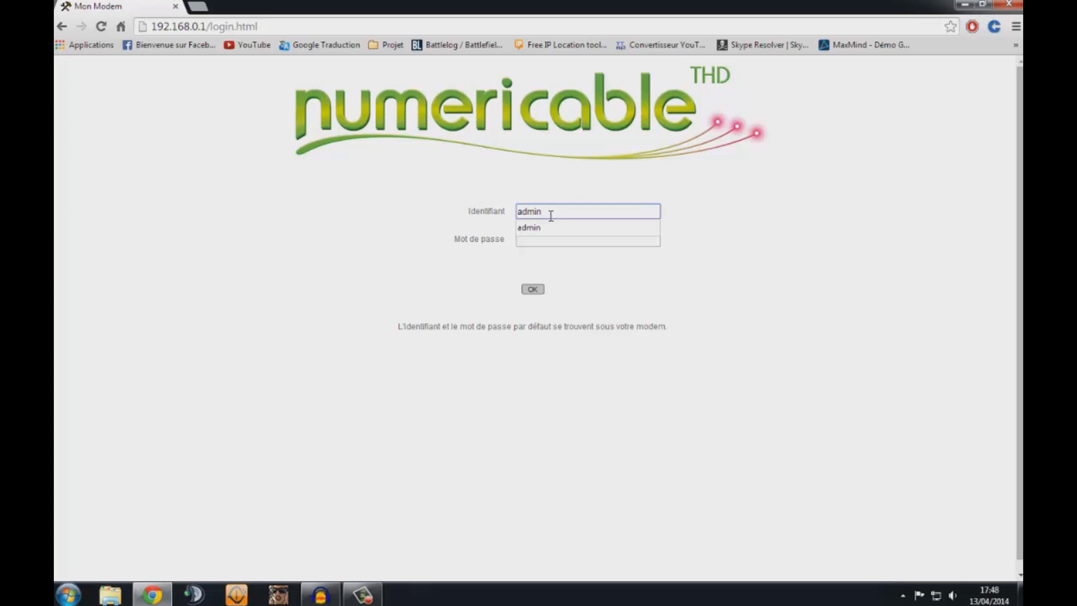
pyautogui.press('Tab')
pyautogui.write('password')
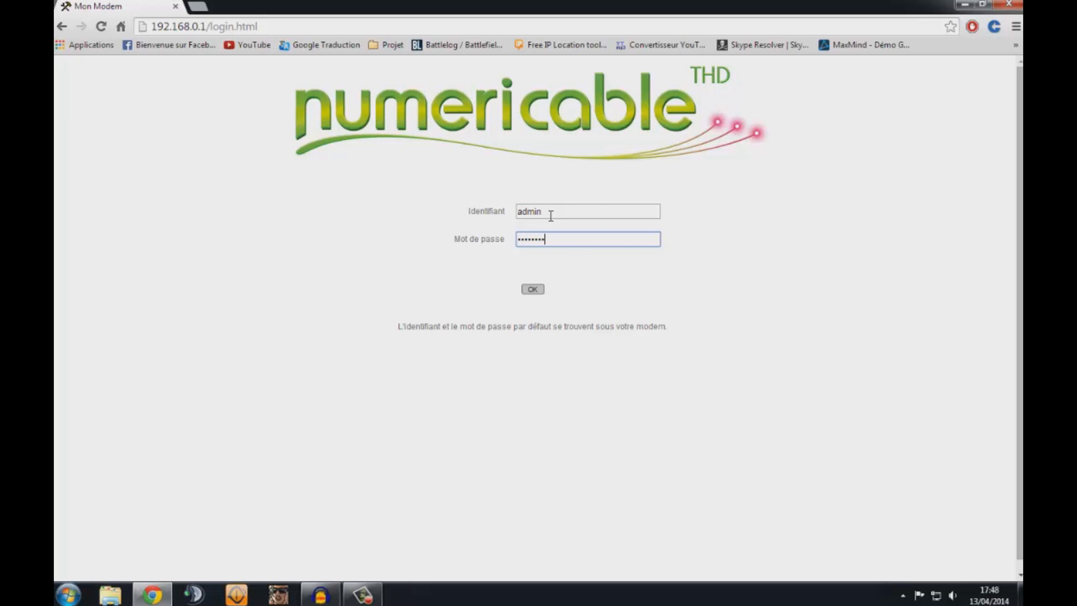
pyautogui.press('Return')
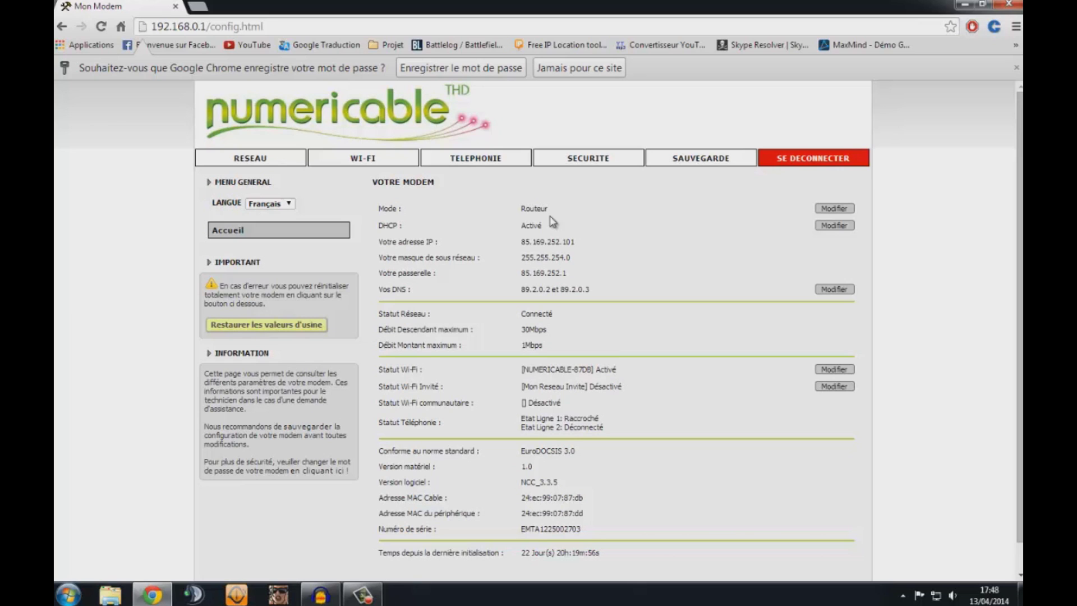
# - Go to RESEAU > Paramètres avancés > Transfert de Ports, showing the existing 'gta' rule
pyautogui.click(276, 163)
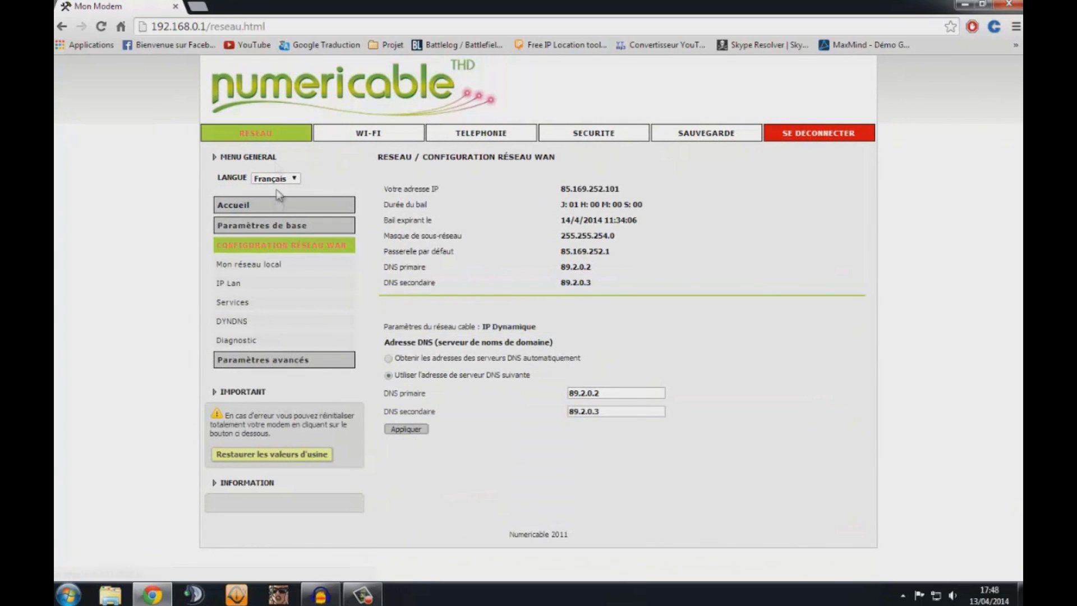
pyautogui.click(283, 361)
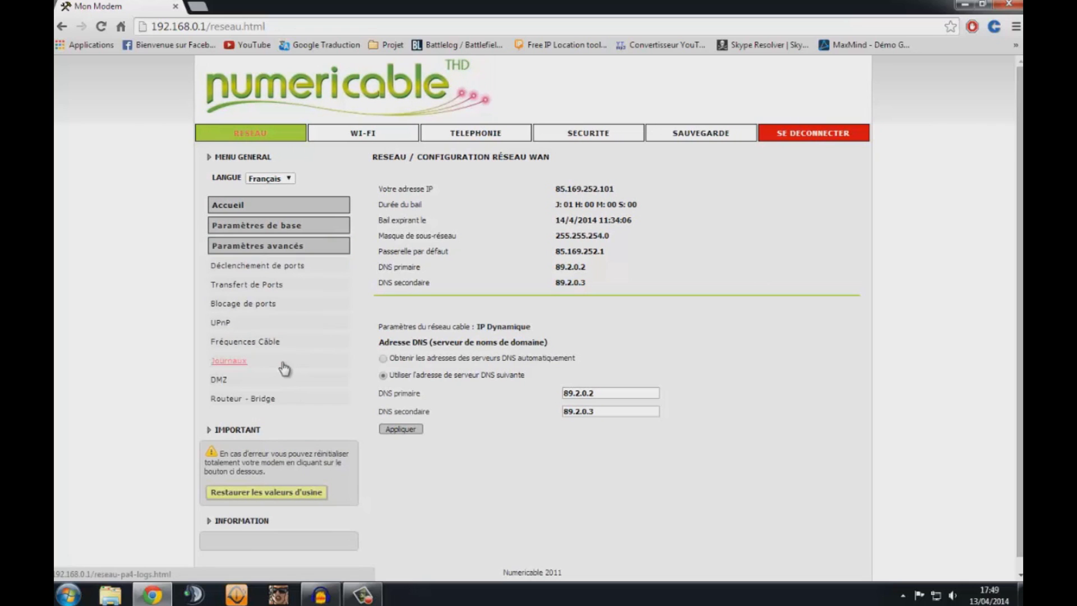
pyautogui.click(284, 285)
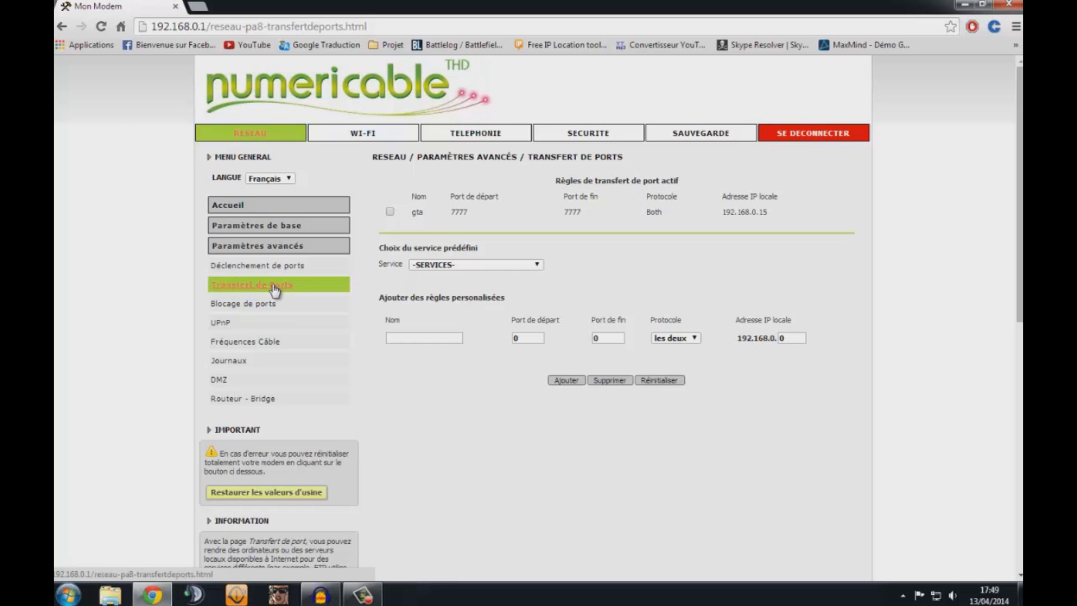
# - Name the new forwarding rule 'minecraft' and enter port 25565
pyautogui.click(409, 340)
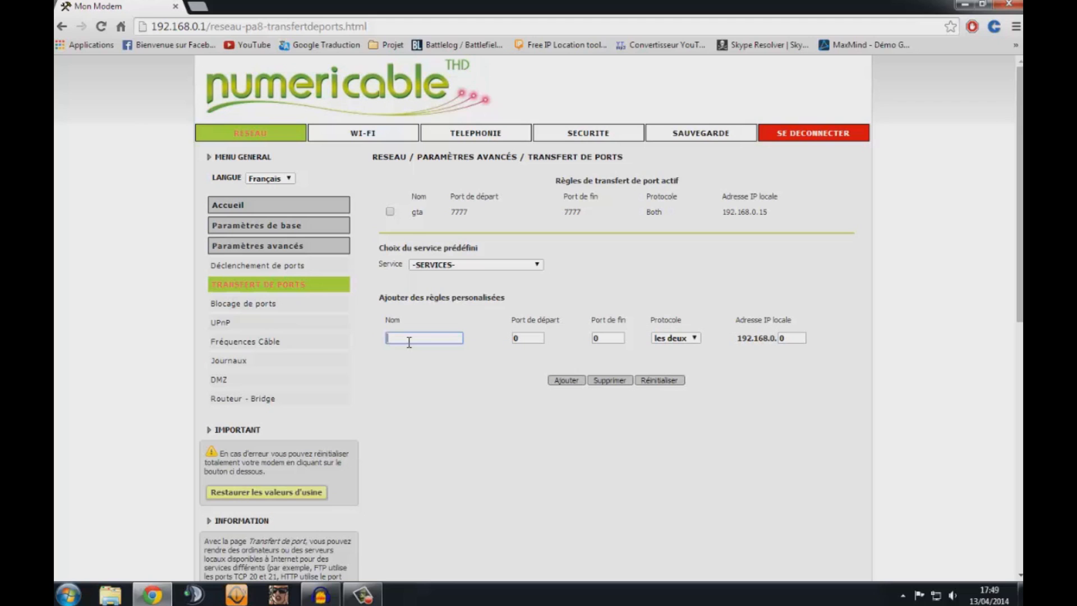
pyautogui.write('minecraft')
pyautogui.press('Tab')
pyautogui.write('25565')
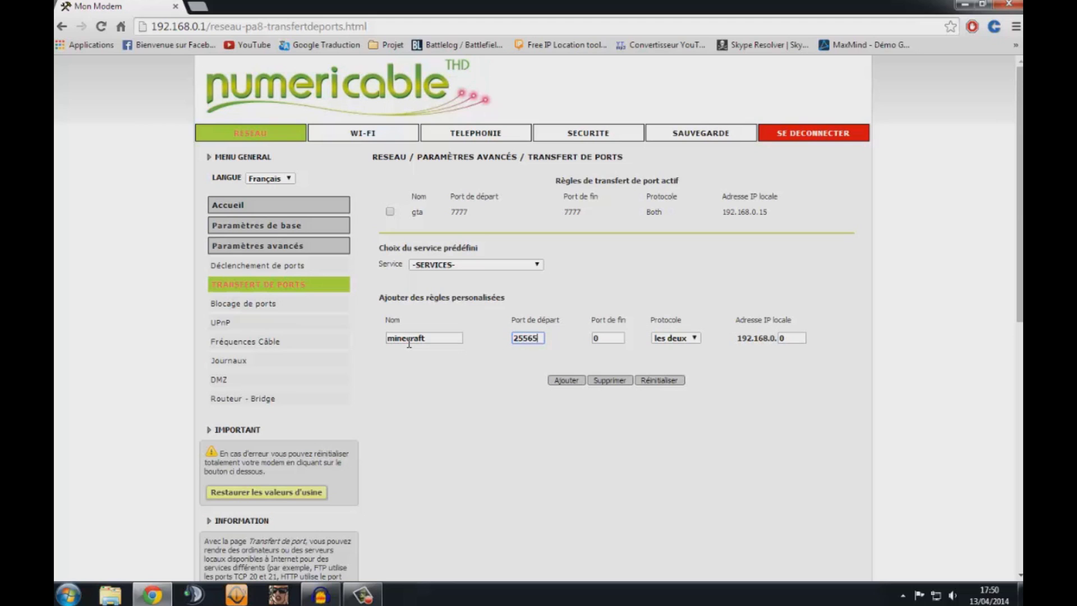
pyautogui.press('Tab')
pyautogui.write('25565')
# - Keep both protocols, target IP 192.168.0.15, and add the minecraft rule
pyautogui.click(671, 347)
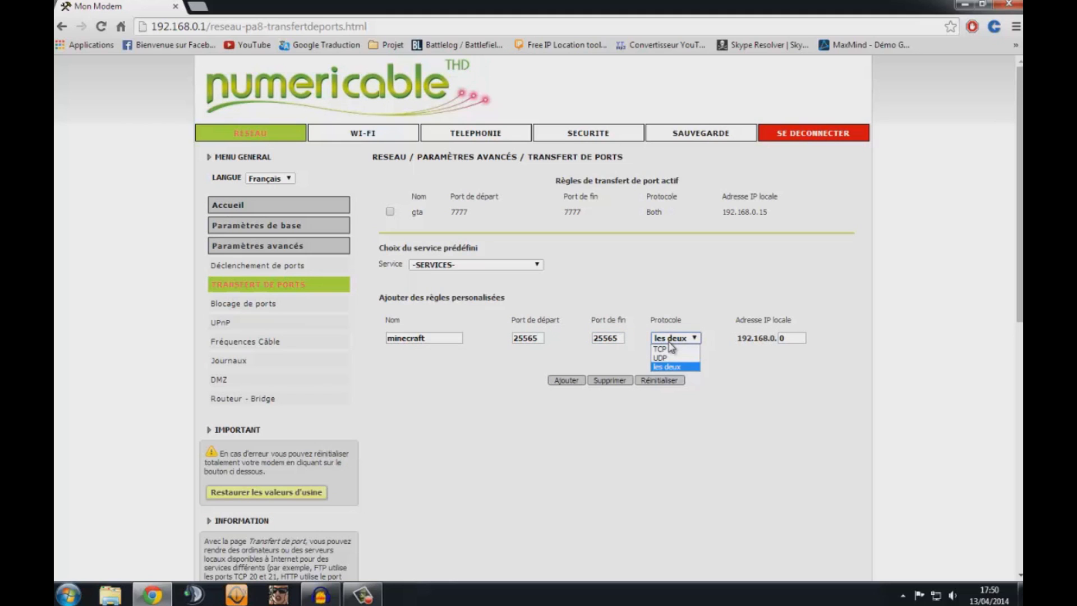
pyautogui.click(669, 343)
pyautogui.click(798, 334)
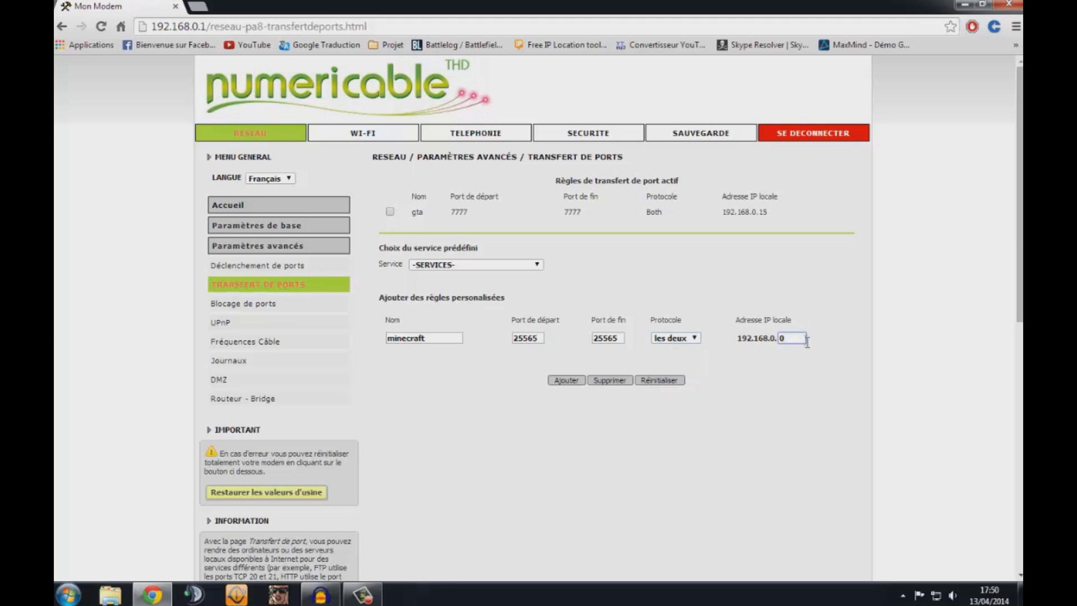
pyautogui.press('BackSpace')
pyautogui.write('15')
pyautogui.click(577, 381)
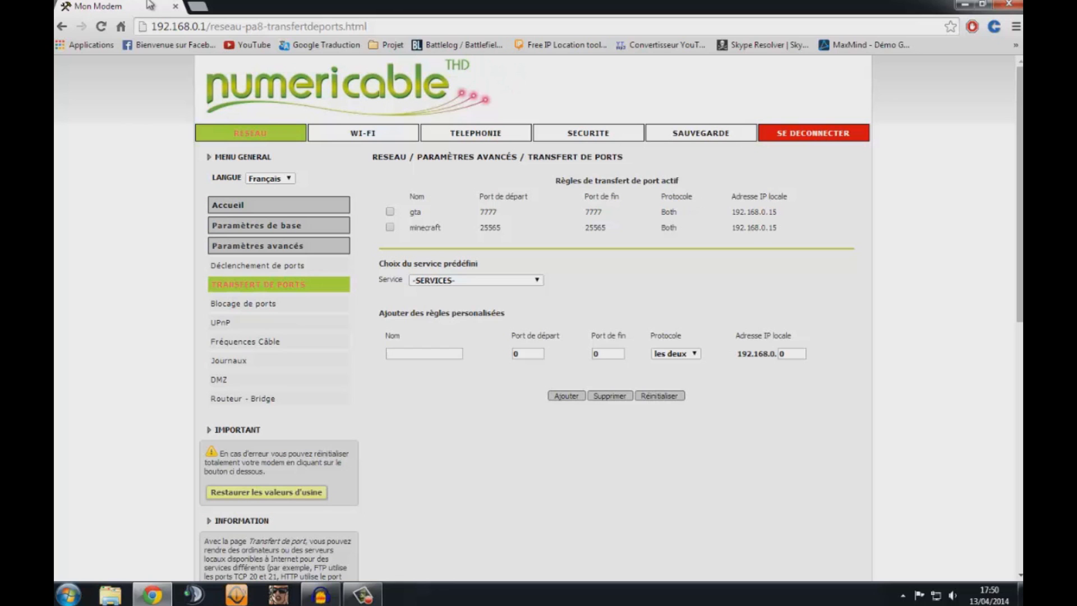
pyautogui.click(198, 6)
# - From the YouTube channel's Tutoriels playlist, open '#1 Tuto : Ouvrir ses ports sur numericable'
pyautogui.click(252, 46)
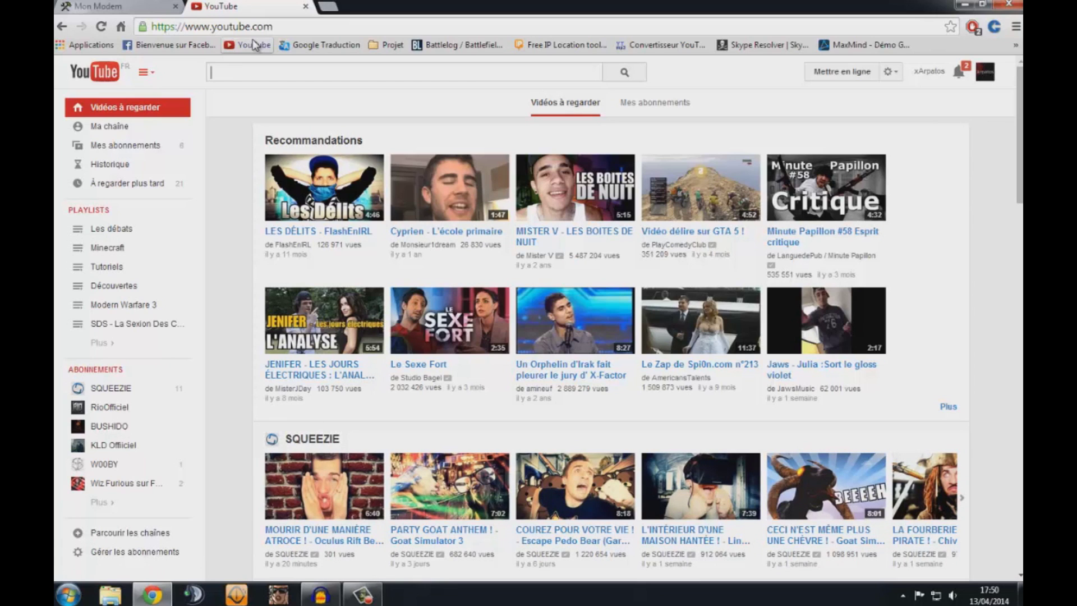
pyautogui.click(337, 75)
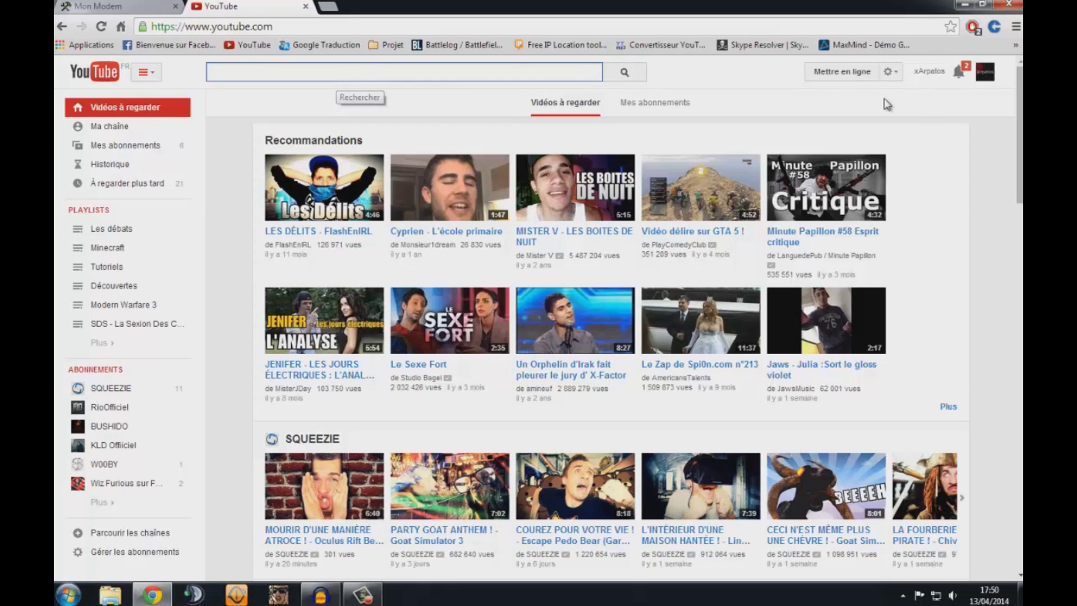
pyautogui.click(985, 71)
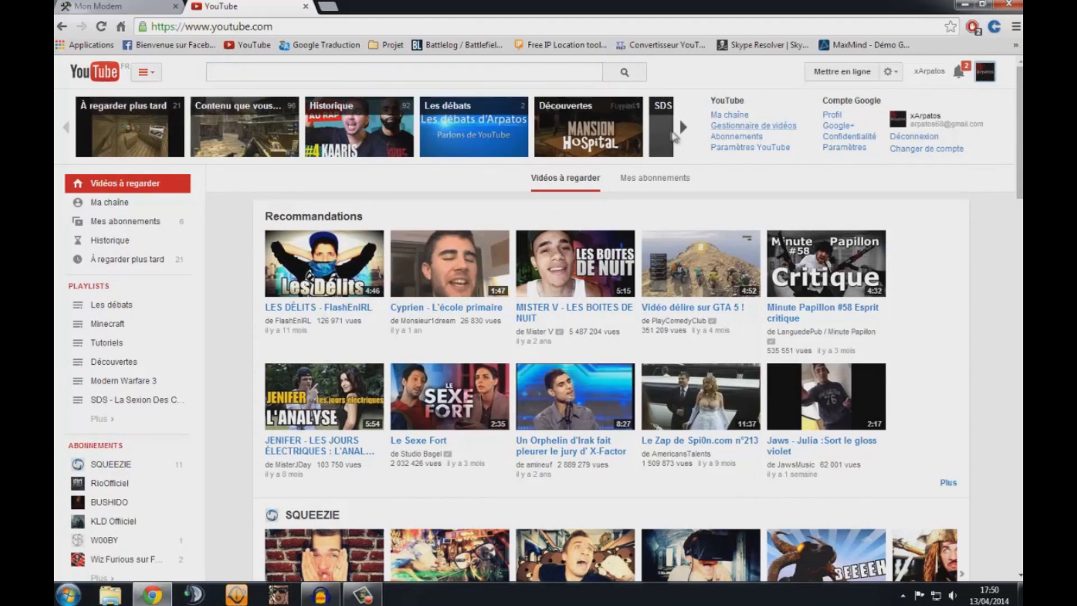
pyautogui.click(724, 116)
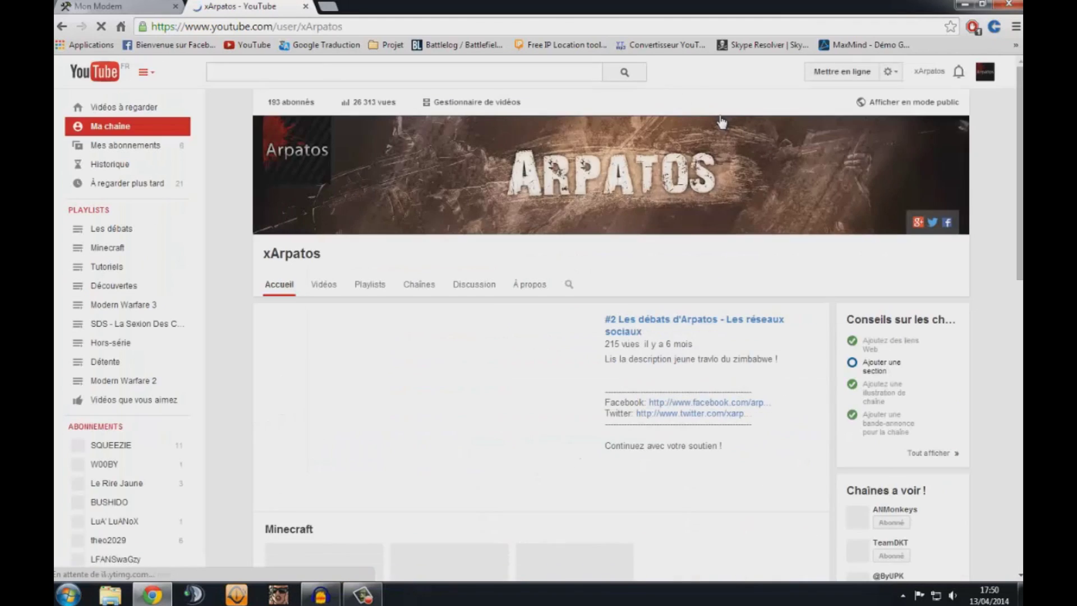
pyautogui.moveTo(1013, 210); pyautogui.dragTo(1013, 393)
pyautogui.click(317, 448)
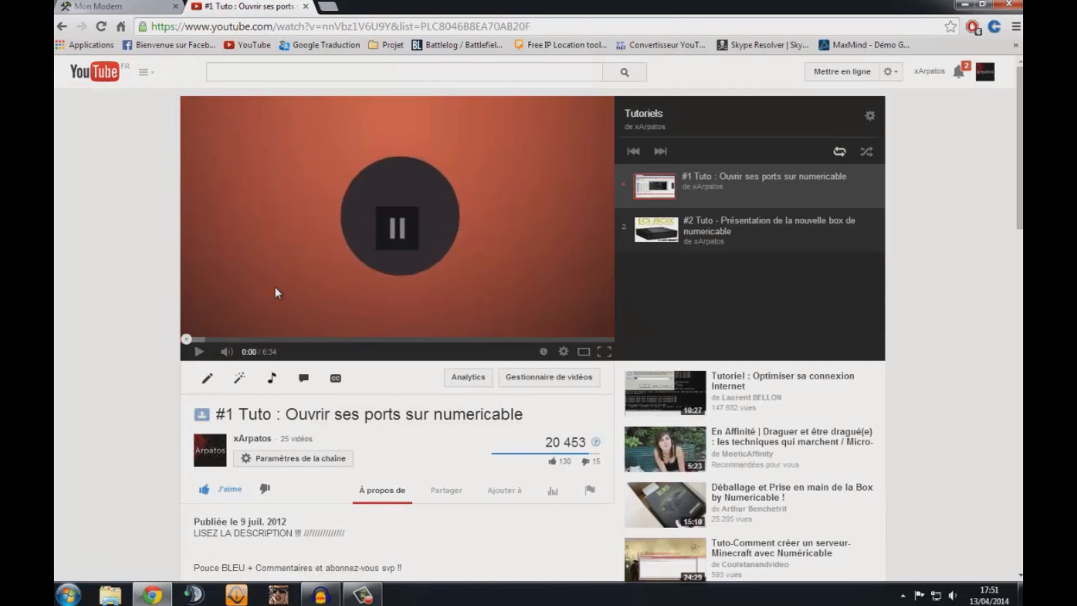
# - Scroll through the tutorial's comments, then return to the modem's Transfert de ports tab
pyautogui.scroll(-4, 275, 287)
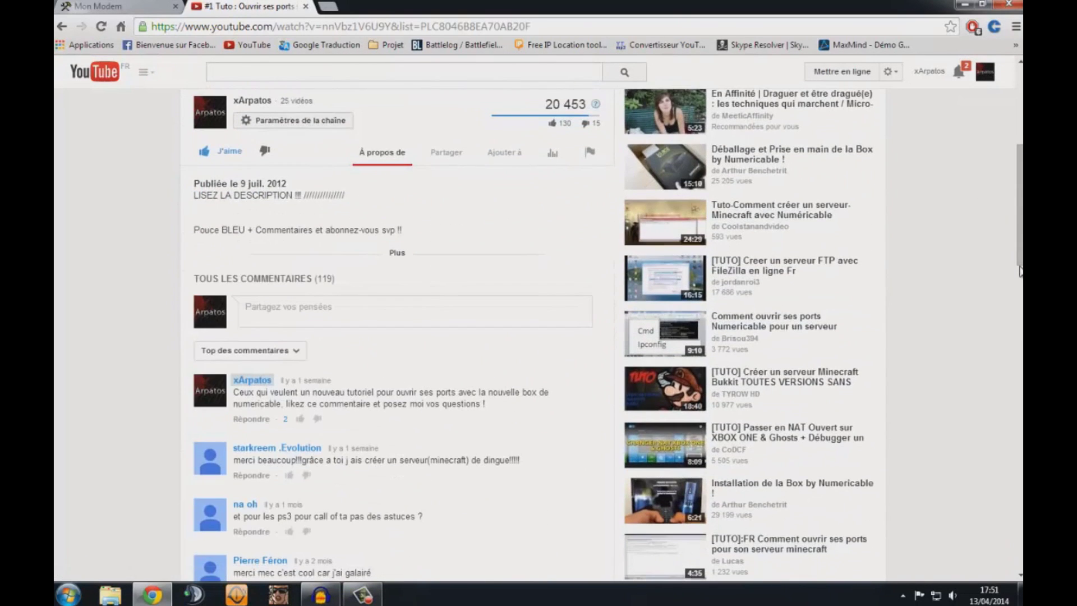
pyautogui.scroll(-5, 392, 336)
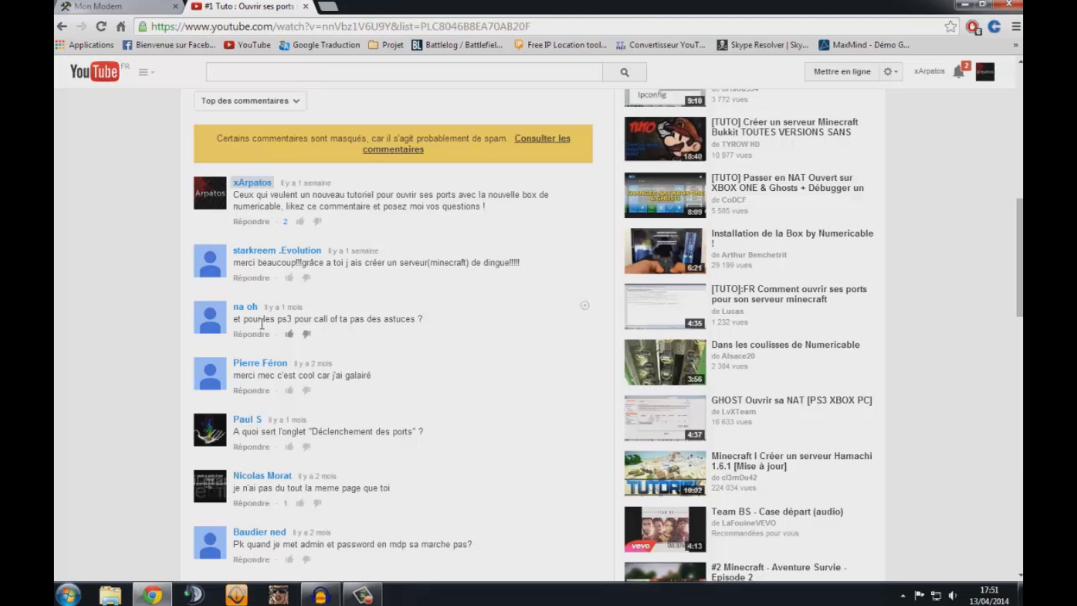
pyautogui.scroll(-2, 89, 312)
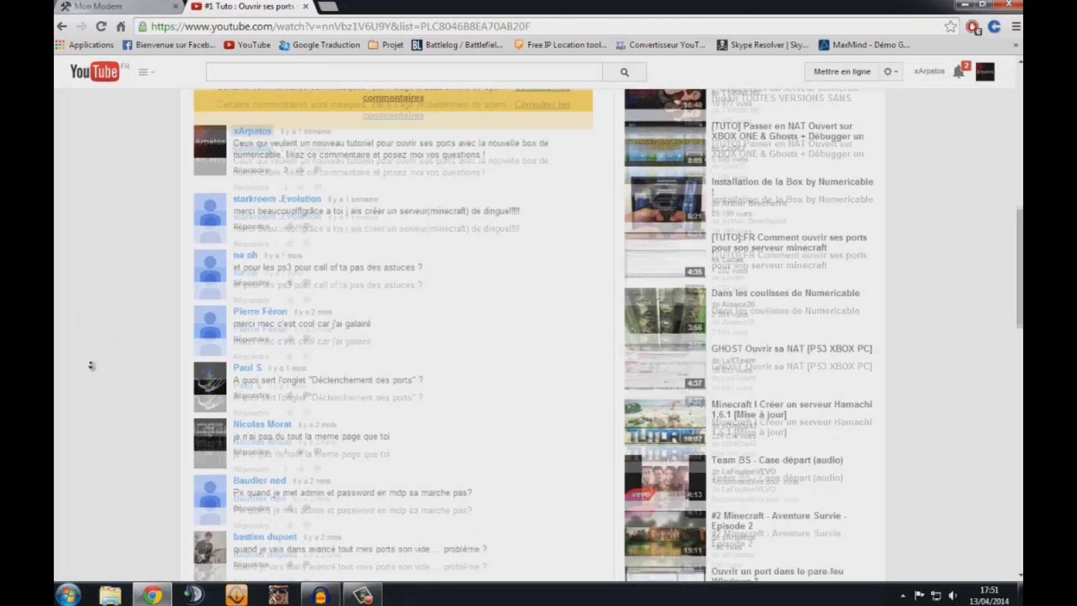
pyautogui.click(101, 6)
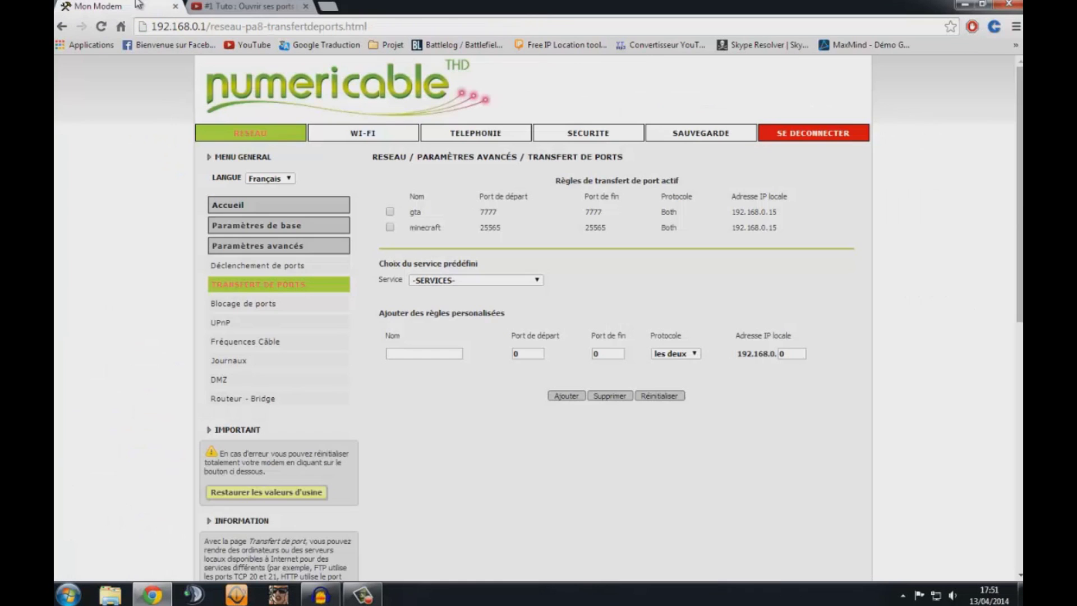
pyautogui.click(280, 268)
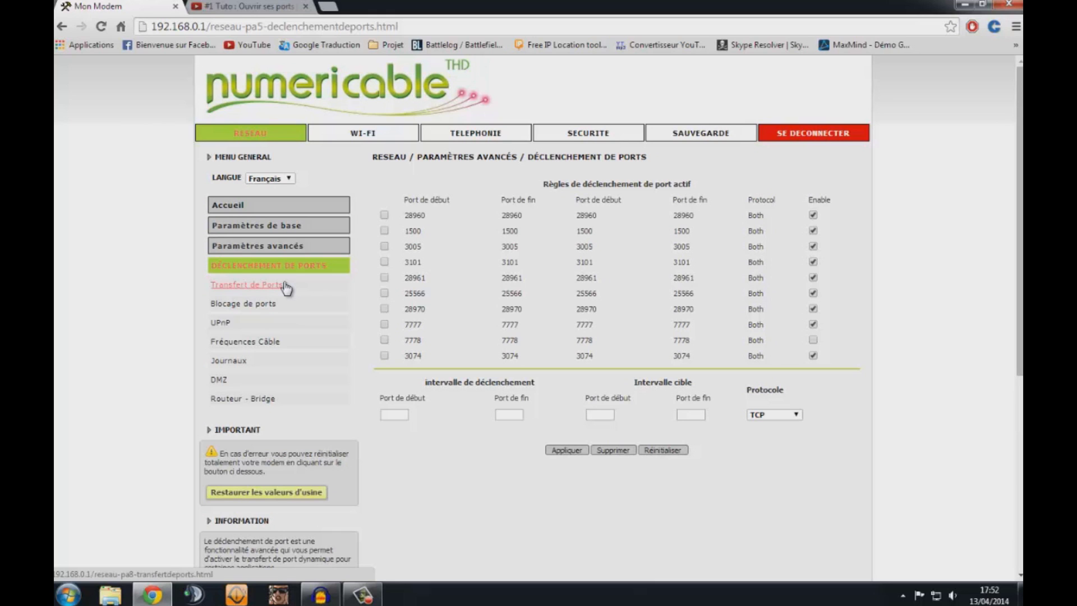
pyautogui.click(285, 284)
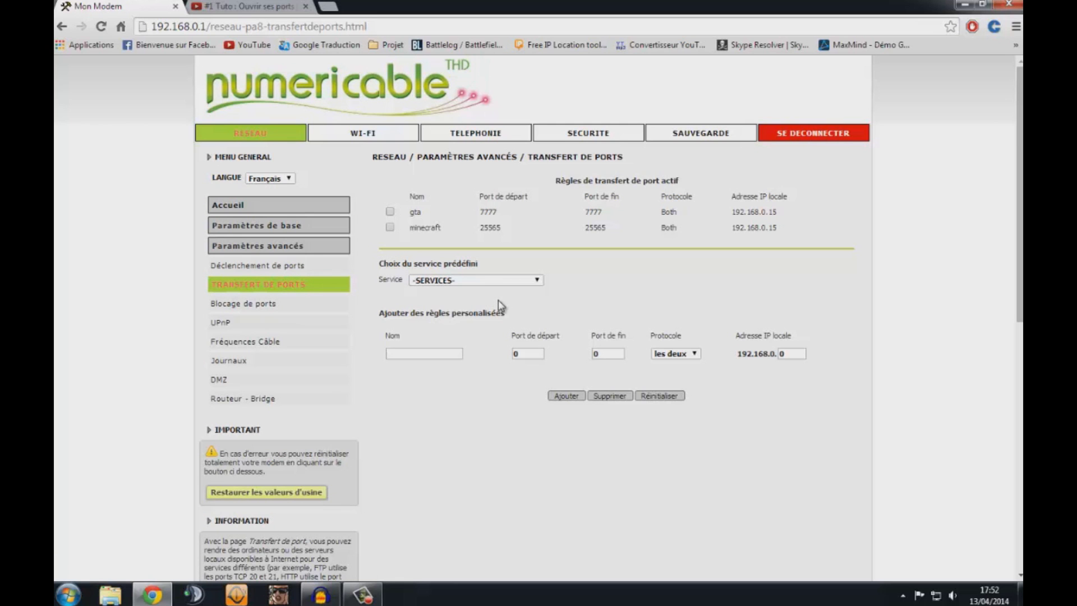
# - Return to the '#1 Tuto' YouTube tab and scroll down through its comments
pyautogui.click(250, 7)
pyautogui.scroll(-1, 98, 392)
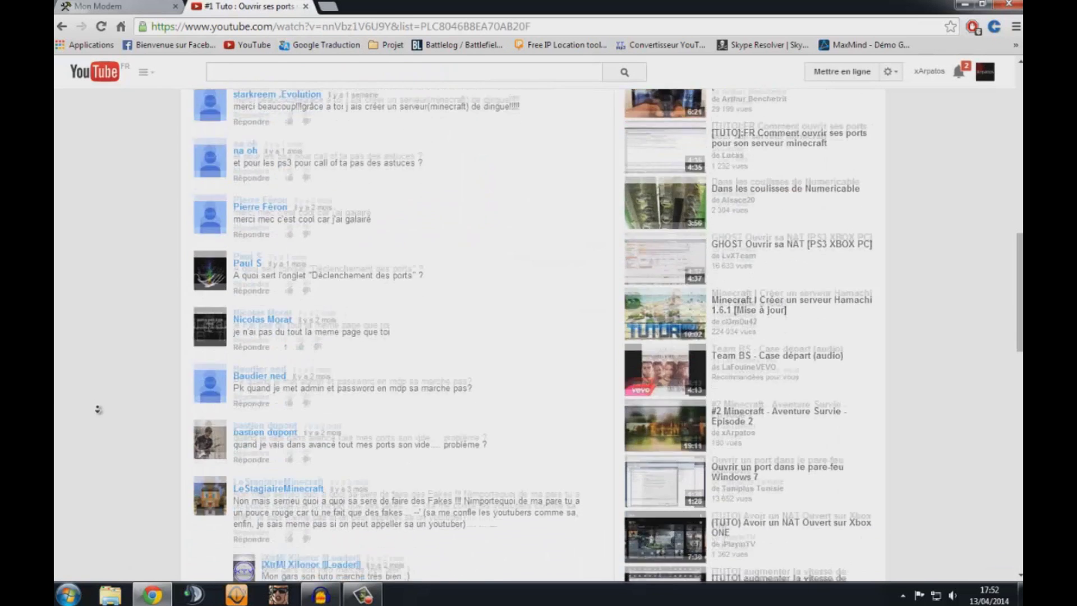
pyautogui.scroll(-3, 100, 426)
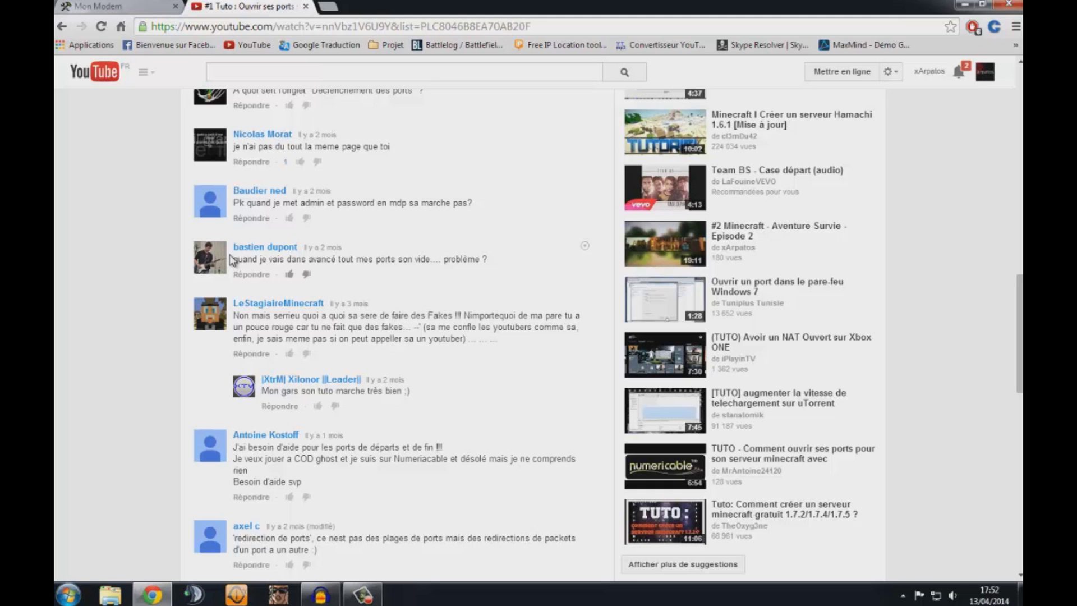
pyautogui.scroll(-3, 84, 359)
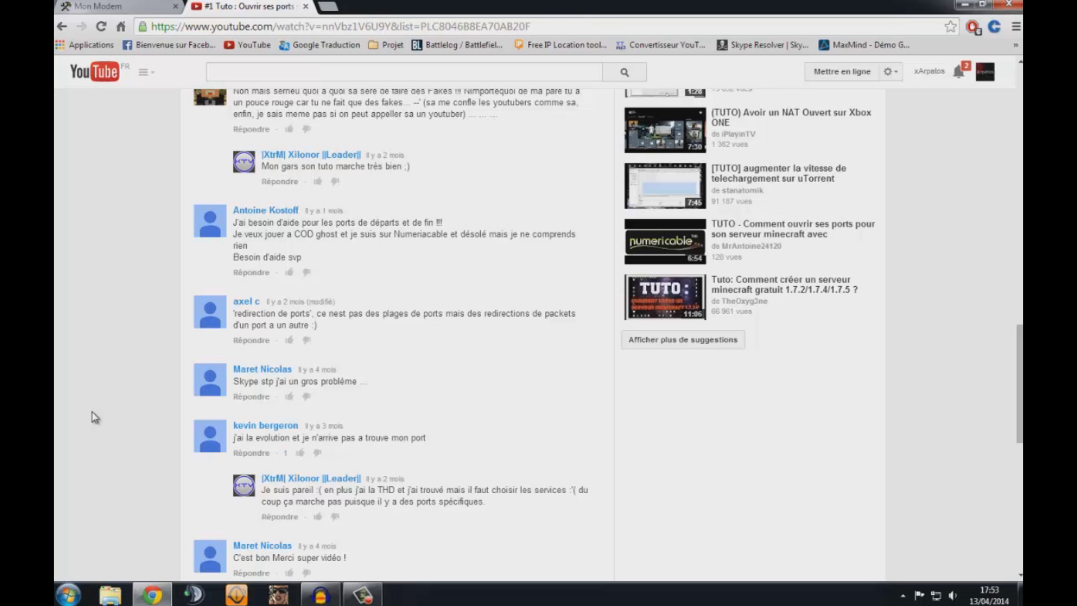
# - Scroll further to comments about Xbox ports, a Minecraft server error and trigger intervals
pyautogui.scroll(-5, 111, 492)
pyautogui.scroll(-1, 145, 428)
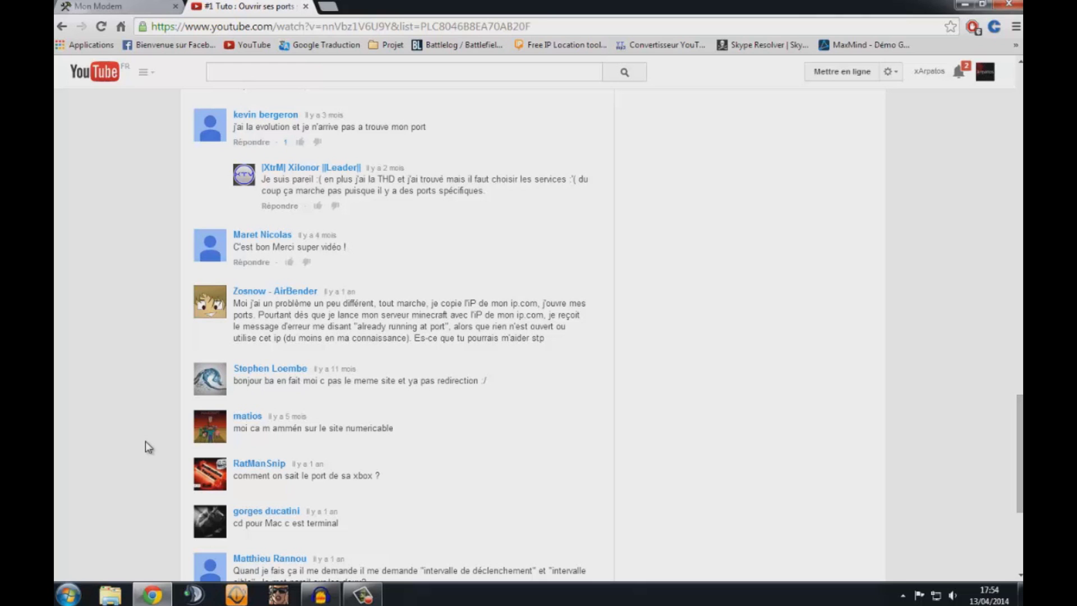
# - Scroll back up to the tutorial's player and title, showing 20 453 views
pyautogui.middleClick(146, 441)
pyautogui.middleClick(145, 443)
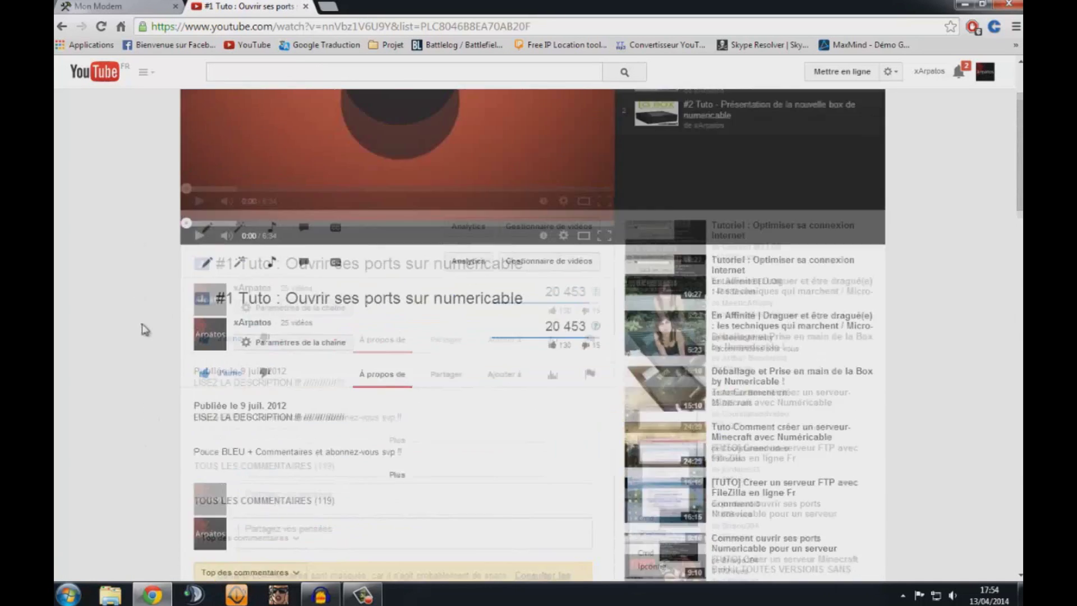